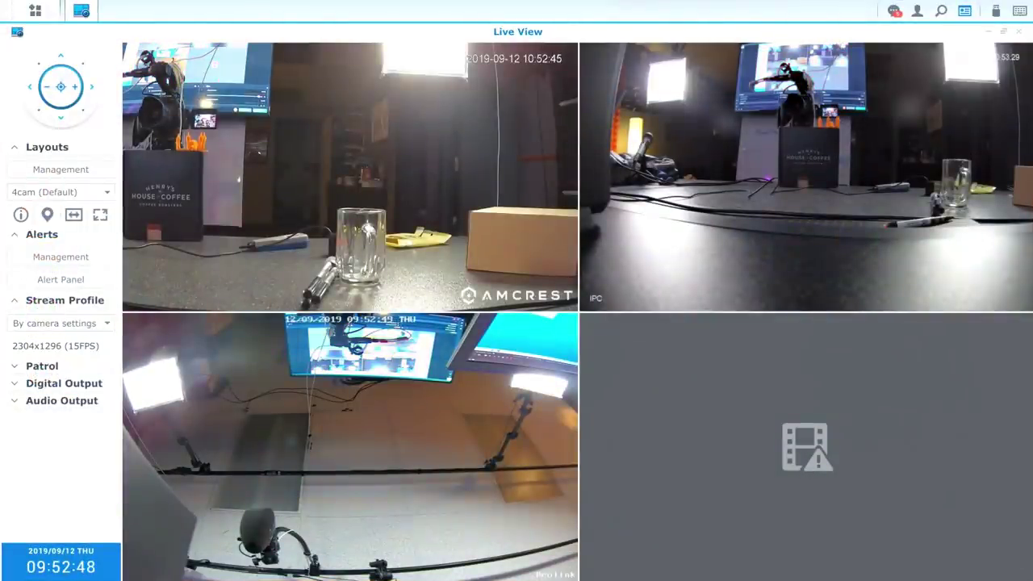
Step: Select the top-left Amcrest camera feed, then close the Live View window
{"action": "left_click", "coordinate": [350, 176]}
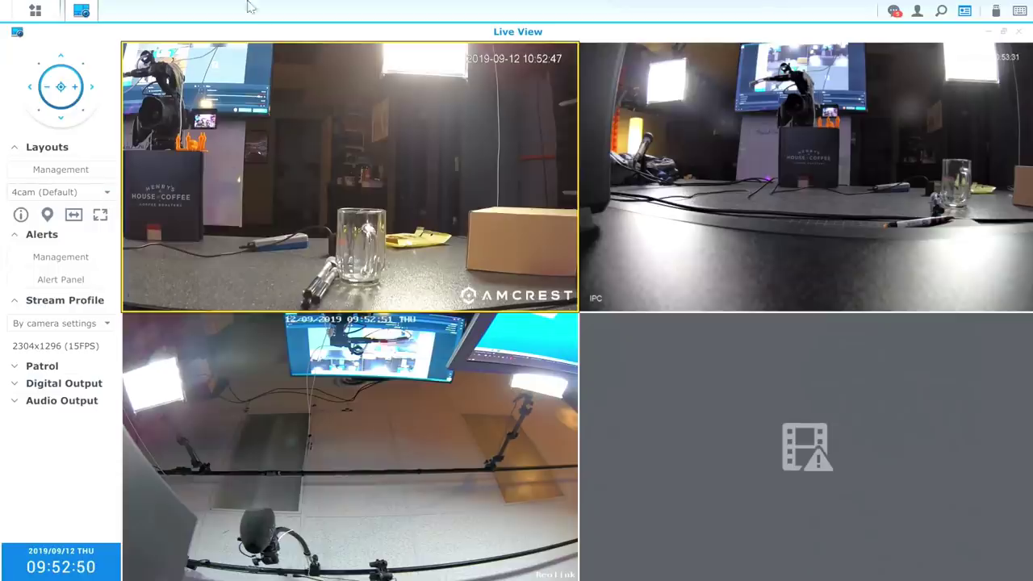
{"action": "left_click", "coordinate": [1016, 33]}
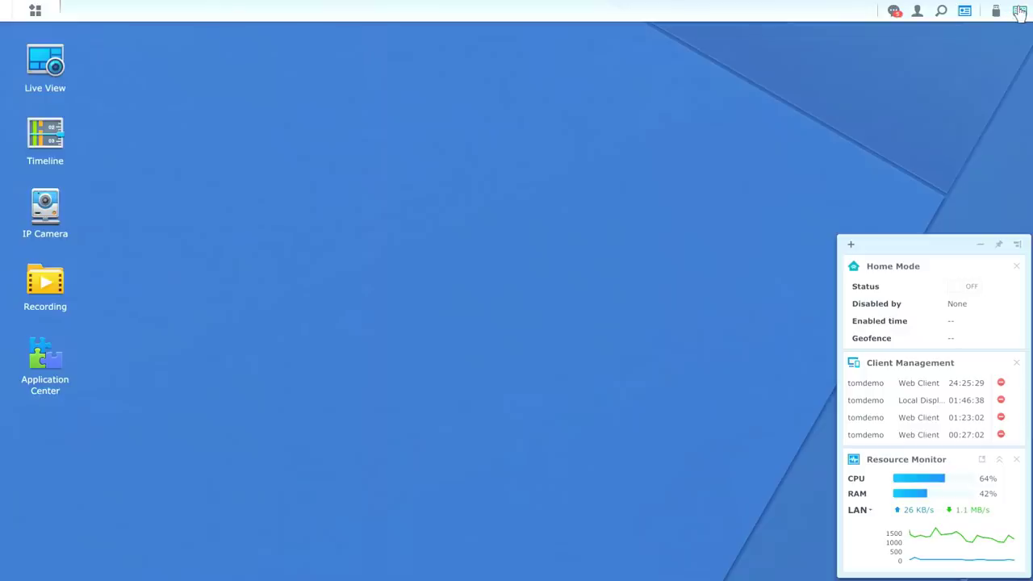
{"action": "left_click", "coordinate": [1020, 12]}
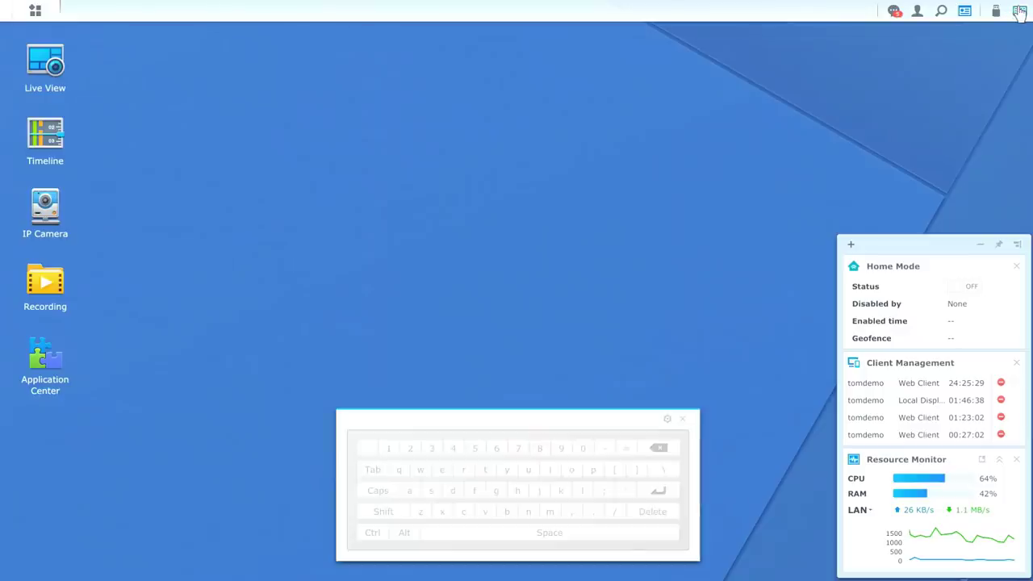
{"action": "left_click", "coordinate": [1020, 11]}
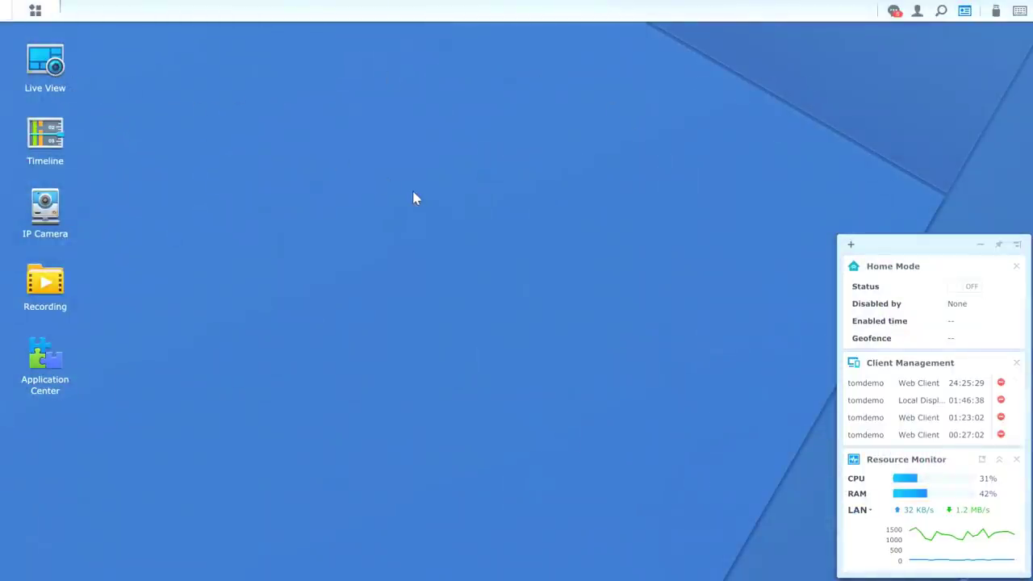
Step: Open Live View and show the IPC camera full-size, zoomed in to 3.0x
{"action": "left_click", "coordinate": [75, 87]}
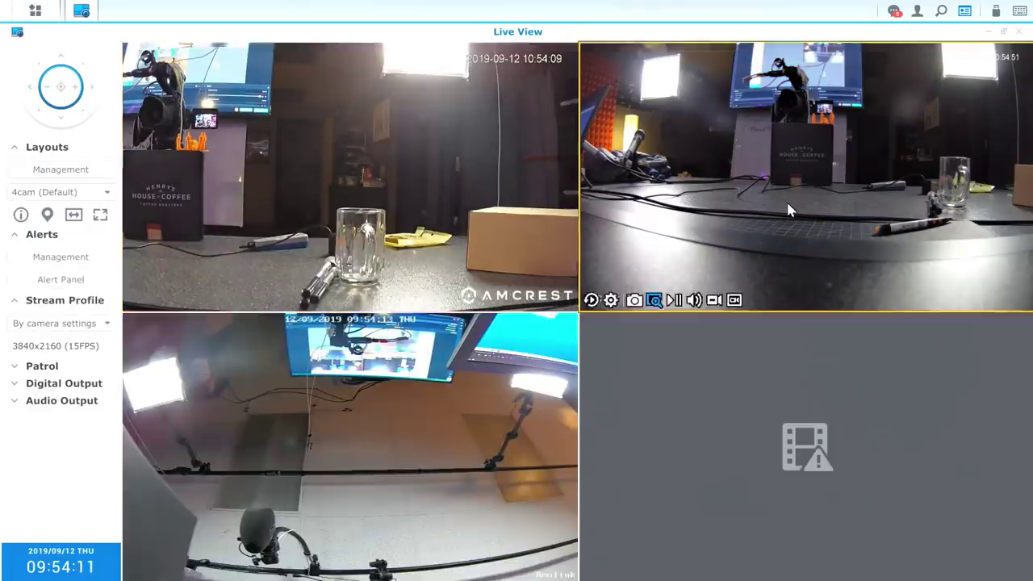
{"action": "double_click", "coordinate": [790, 210]}
{"action": "scroll", "coordinate": [573, 275], "scroll_direction": "up", "scroll_amount": 3}
{"action": "scroll", "coordinate": [572, 275], "scroll_direction": "up", "scroll_amount": 2}
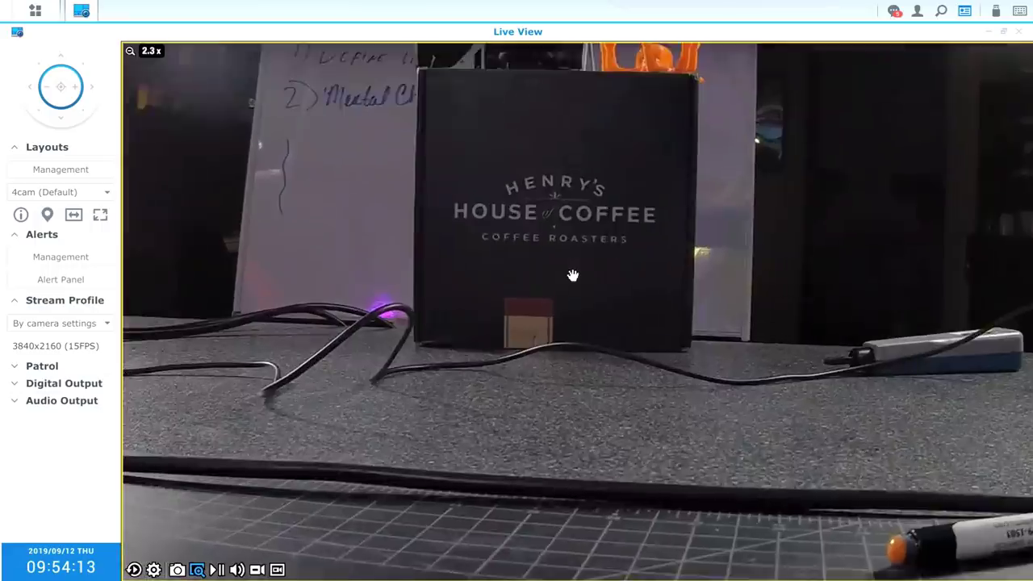
{"action": "double_click", "coordinate": [573, 275]}
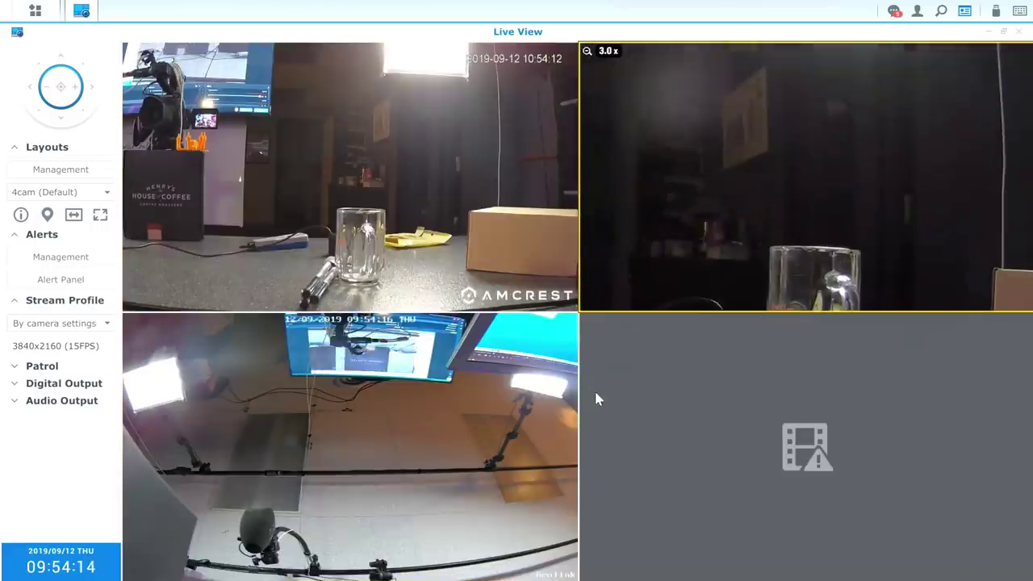
{"action": "double_click", "coordinate": [819, 180]}
Step: Pan the zoomed IPC picture across the room to the coffee box, then zoom back out
{"action": "left_click_drag", "start_coordinate": [555, 293], "coordinate": [787, 307]}
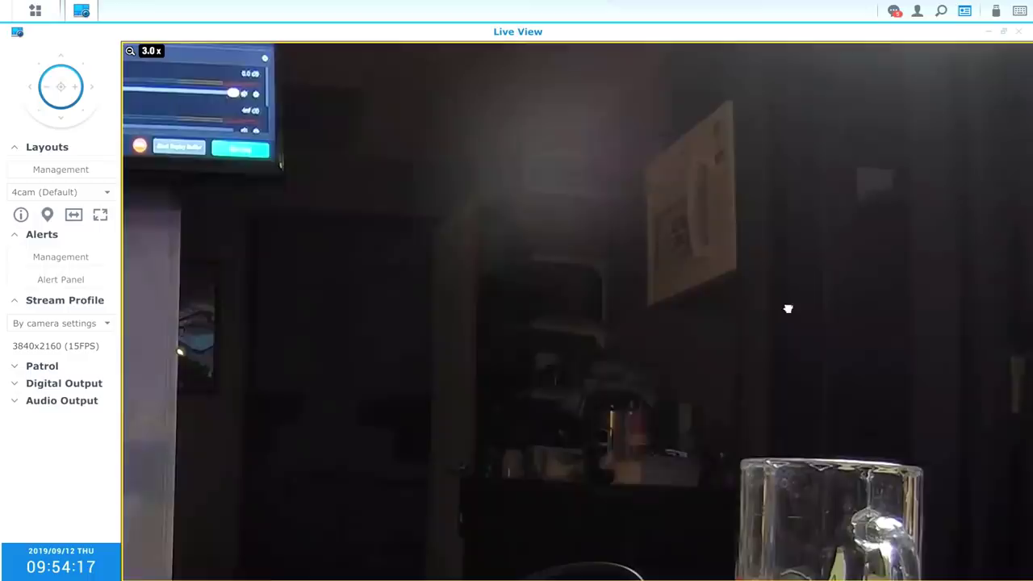
{"action": "left_click_drag", "start_coordinate": [284, 368], "coordinate": [498, 286]}
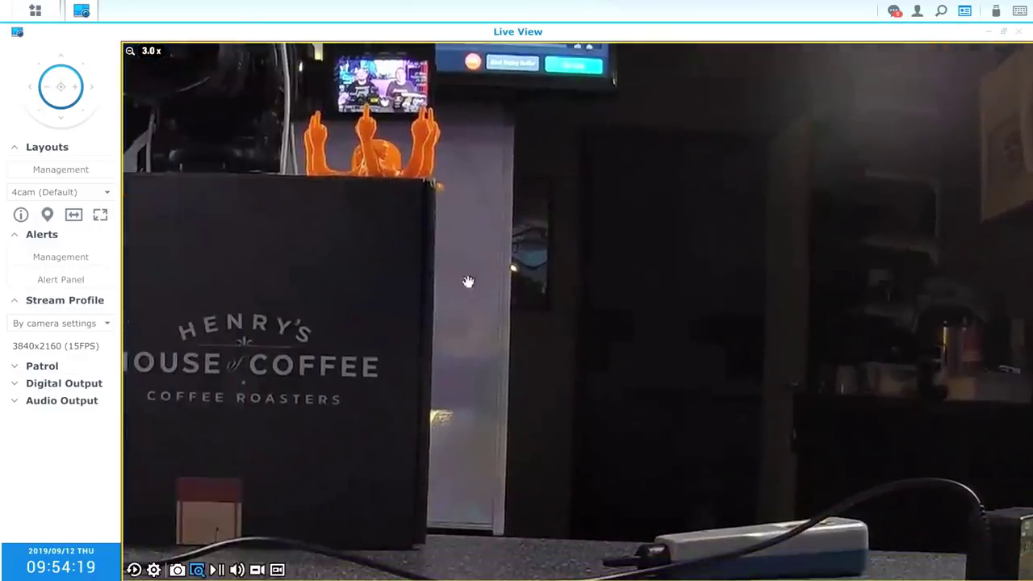
{"action": "left_click_drag", "start_coordinate": [362, 286], "coordinate": [704, 323]}
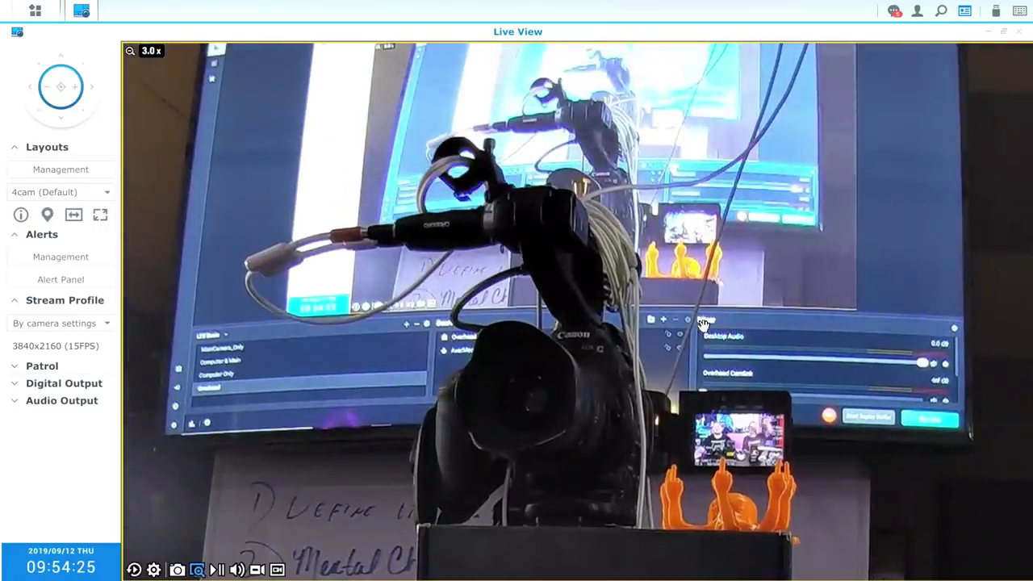
{"action": "left_click_drag", "start_coordinate": [682, 482], "coordinate": [579, 285]}
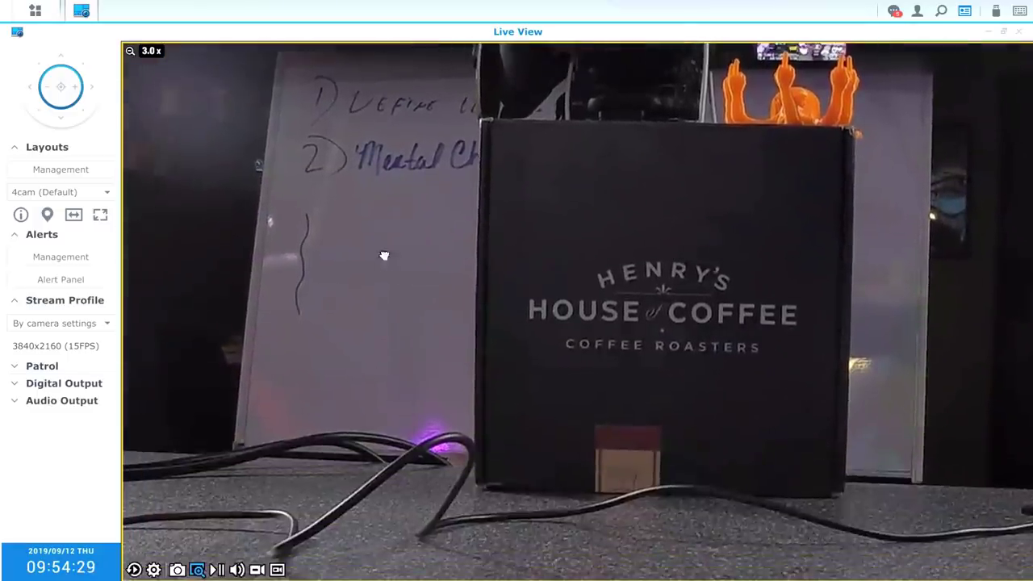
{"action": "left_click_drag", "start_coordinate": [383, 254], "coordinate": [380, 296]}
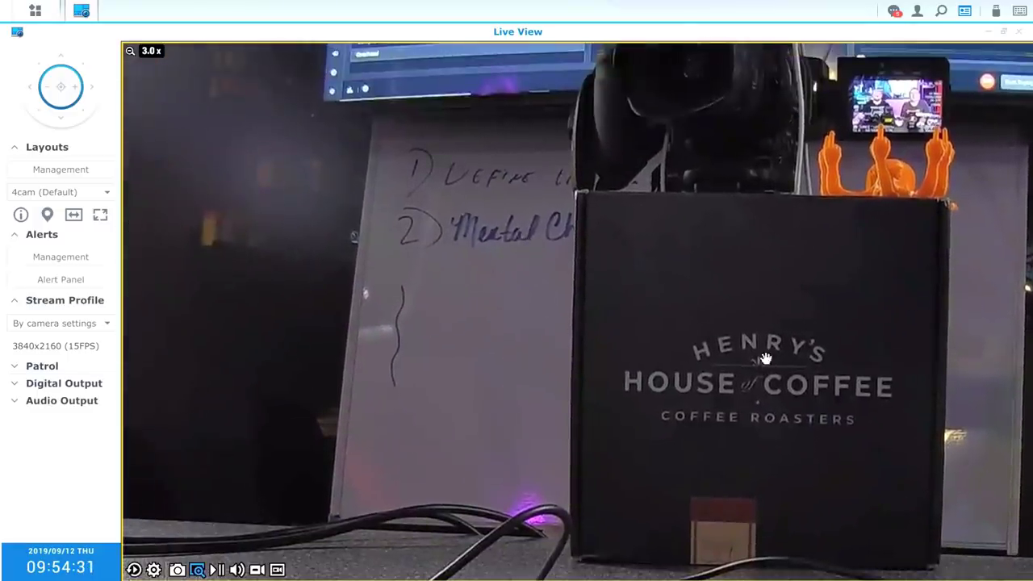
{"action": "scroll", "coordinate": [733, 351], "scroll_direction": "down", "scroll_amount": 2}
{"action": "scroll", "coordinate": [733, 351], "scroll_direction": "down", "scroll_amount": 4}
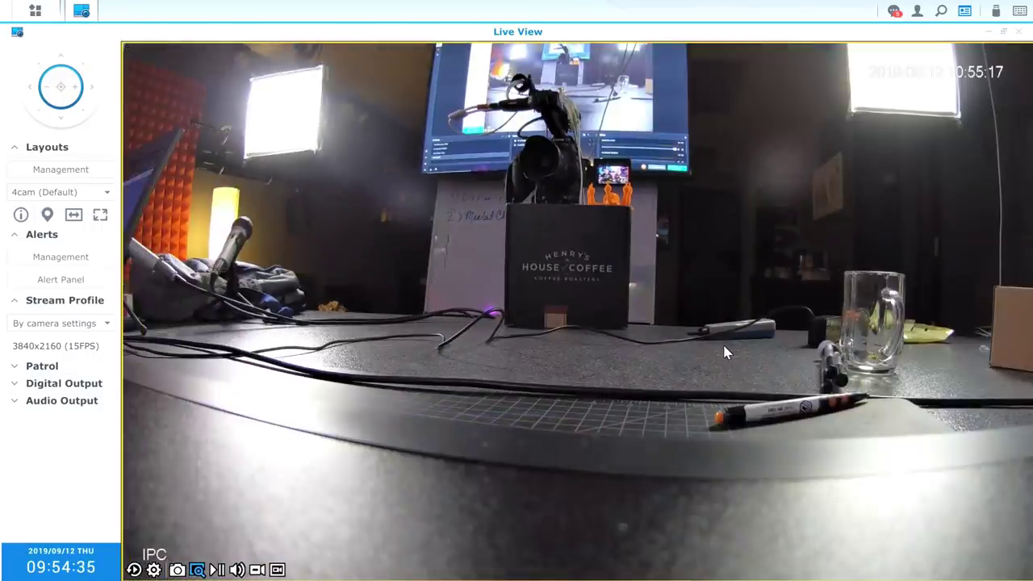
Step: Leave the IPC feed, enlarge the bottom-left Reolink feed, then restore the 4cam grid
{"action": "double_click", "coordinate": [724, 351]}
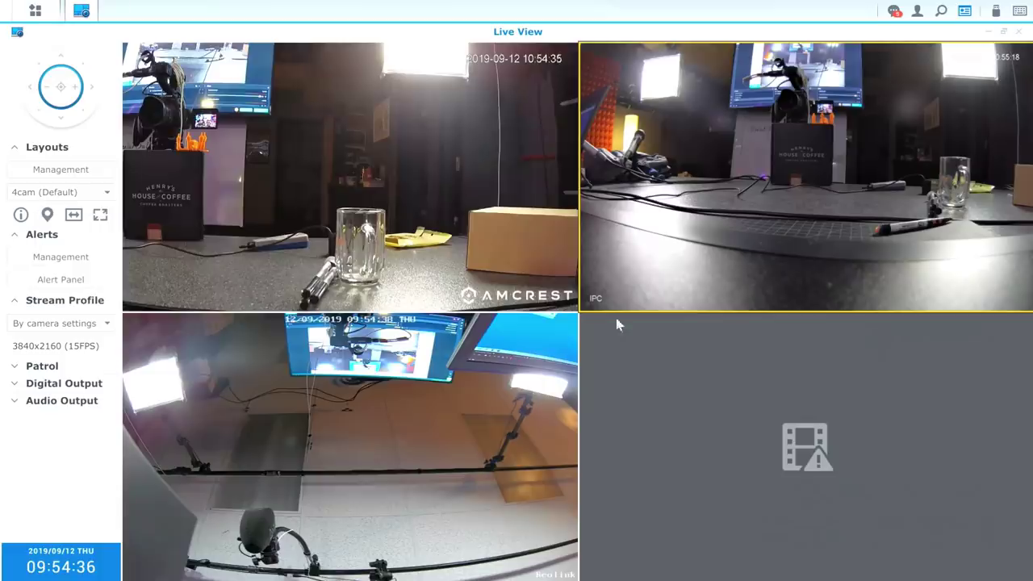
{"action": "double_click", "coordinate": [294, 481]}
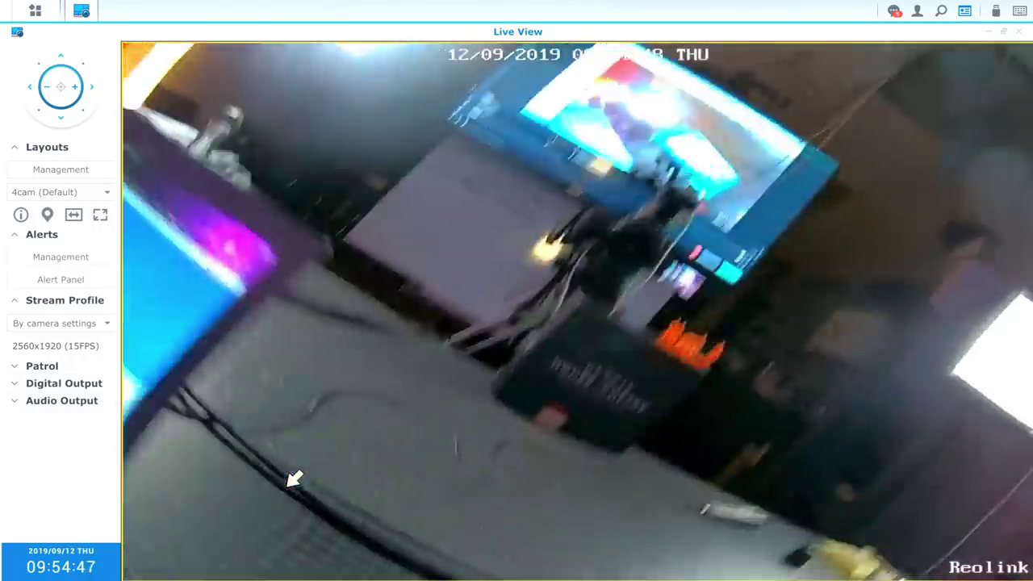
{"action": "mouse_move", "coordinate": [293, 477]}
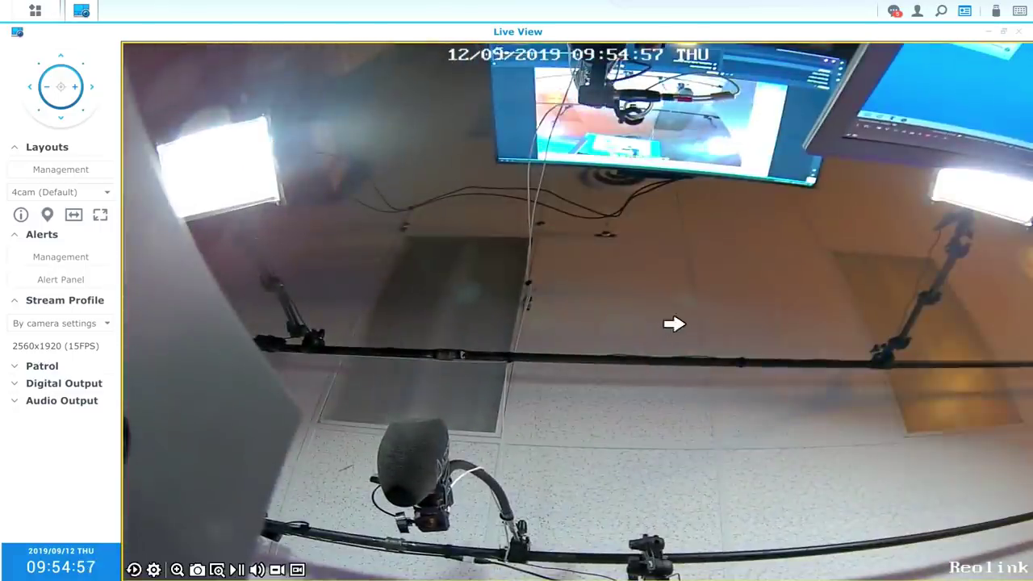
{"action": "double_click", "coordinate": [675, 327]}
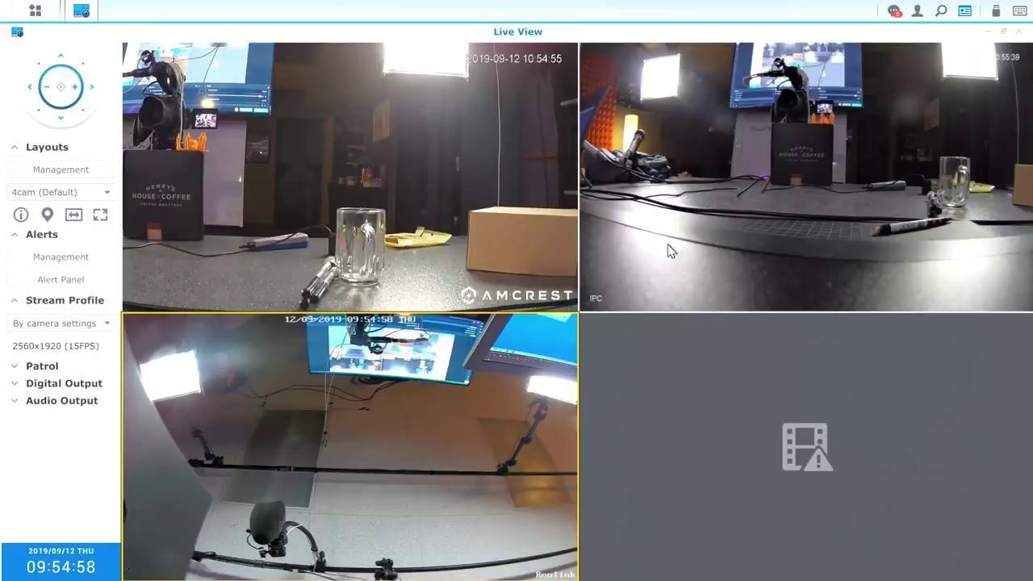
Step: Enlarge the Amcrest feed, pan its camera left, then return to the four-camera grid
{"action": "left_click", "coordinate": [390, 186]}
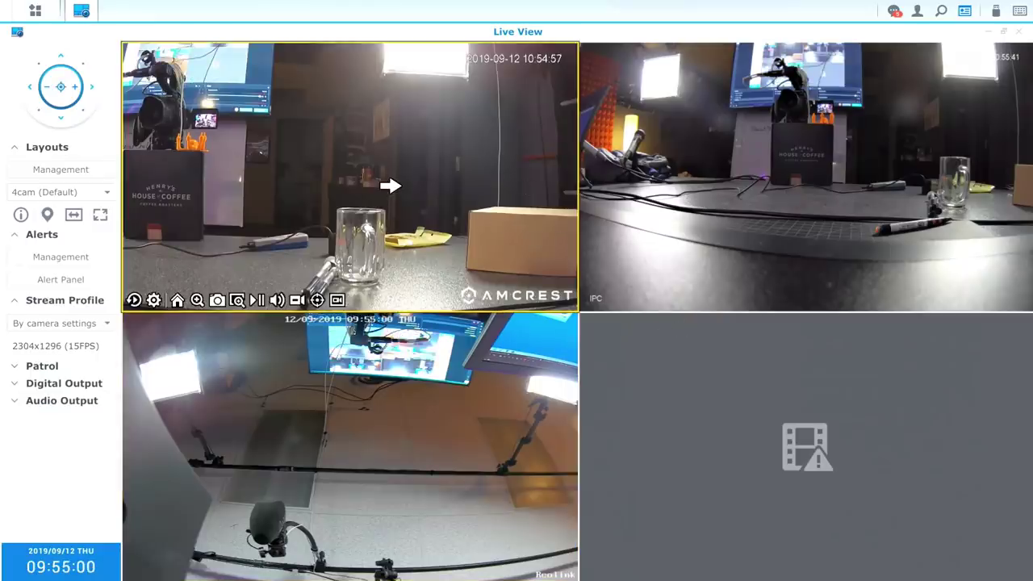
{"action": "double_click", "coordinate": [390, 186]}
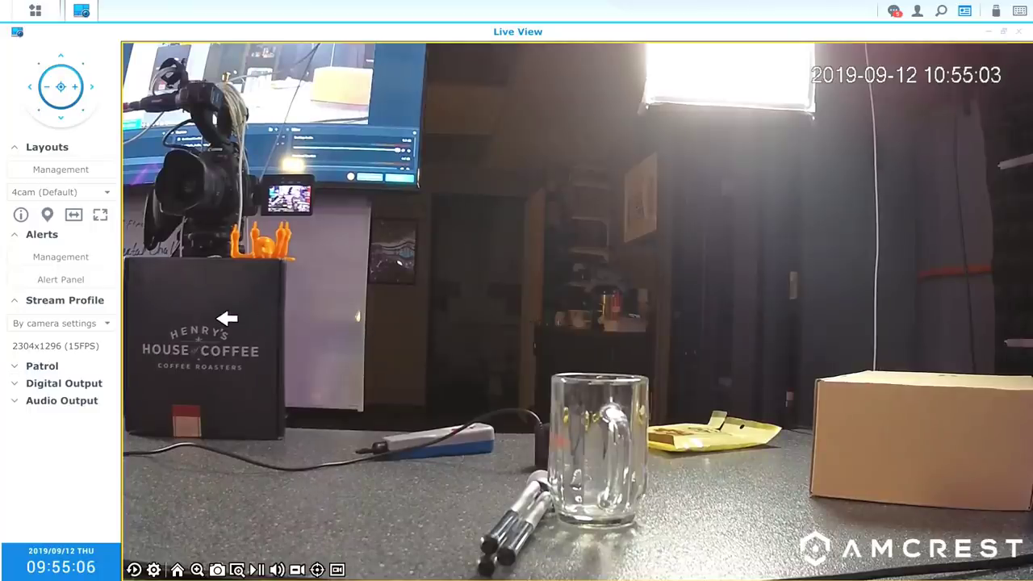
{"action": "left_click", "coordinate": [312, 345]}
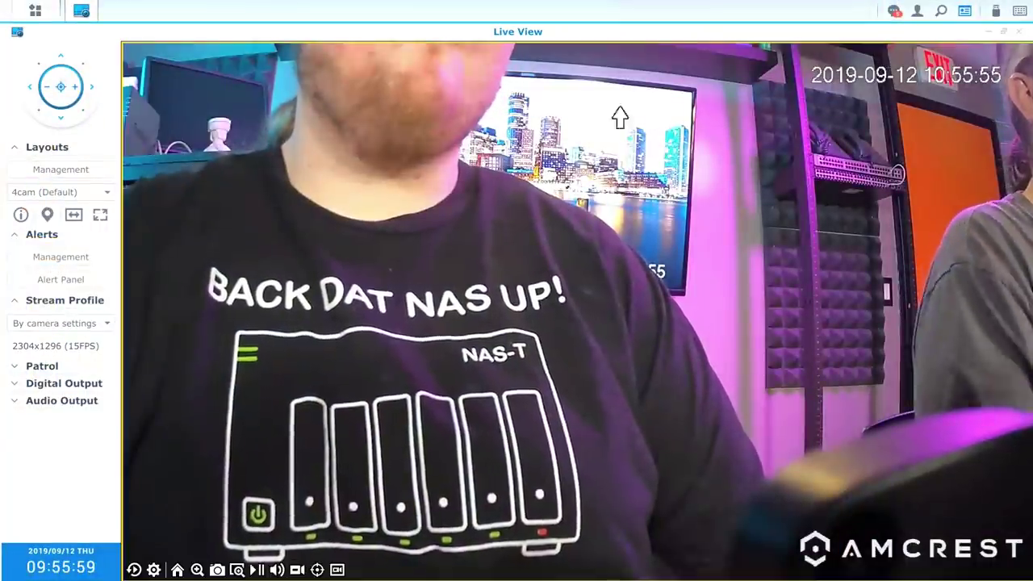
{"action": "double_click", "coordinate": [636, 182]}
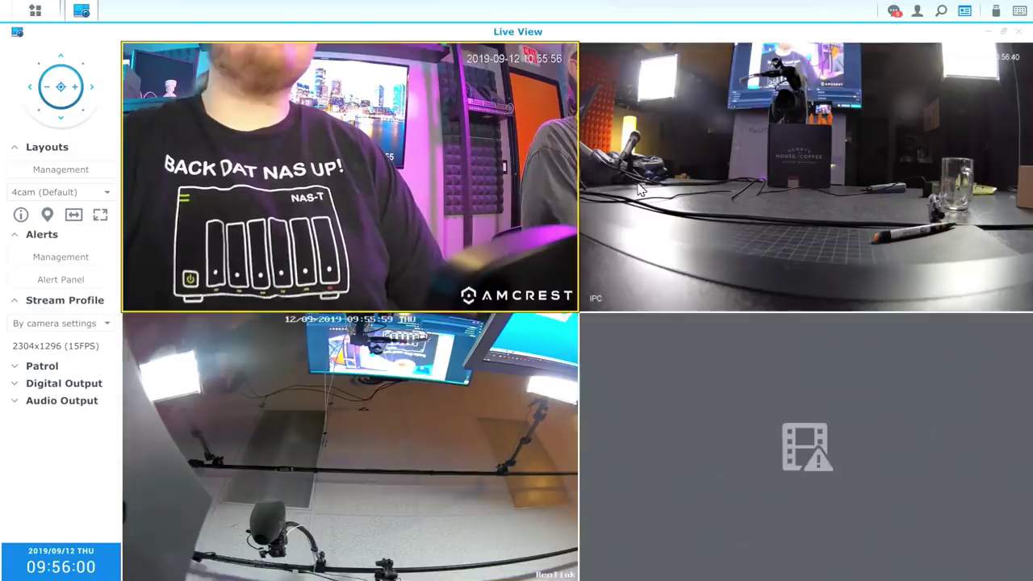
Step: Select the empty bottom-right tile to check its unsupported video format warning
{"action": "left_click", "coordinate": [808, 457]}
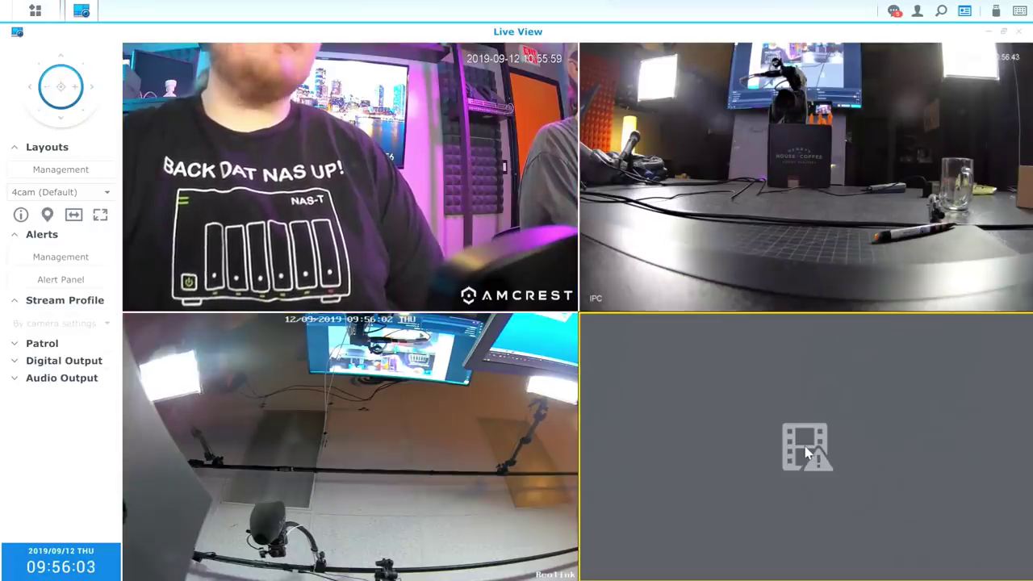
{"action": "mouse_move", "coordinate": [807, 454]}
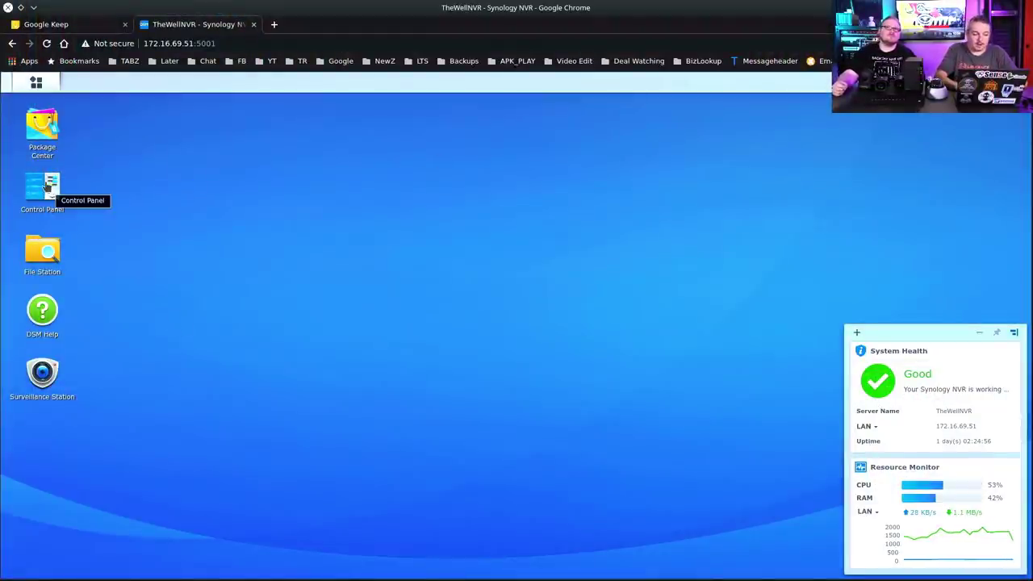
Step: Launch Surveillance Station in a new tab and dismiss its Help window
{"action": "left_click", "coordinate": [50, 388]}
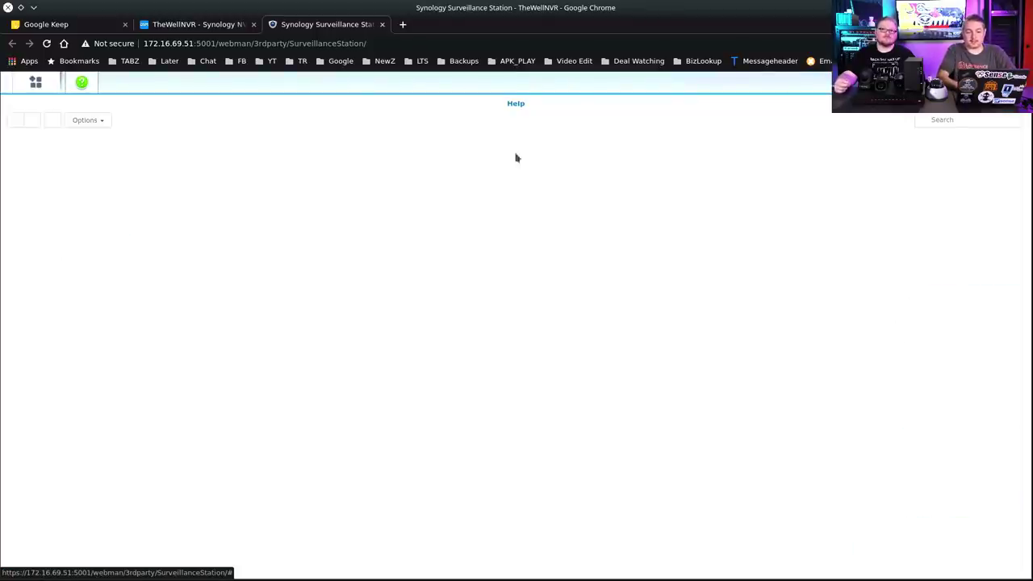
{"action": "left_click", "coordinate": [83, 83]}
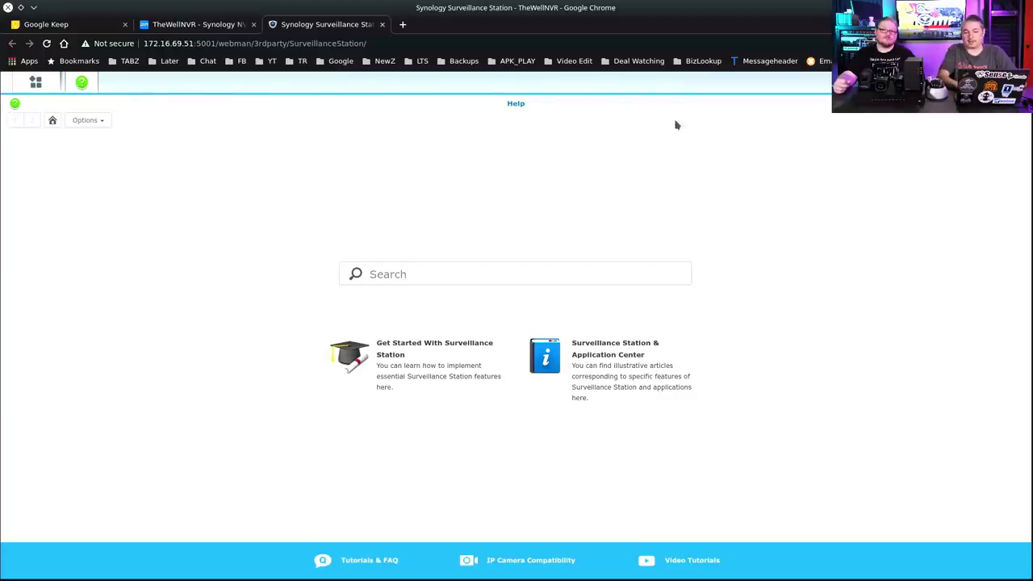
{"action": "left_click", "coordinate": [1018, 103]}
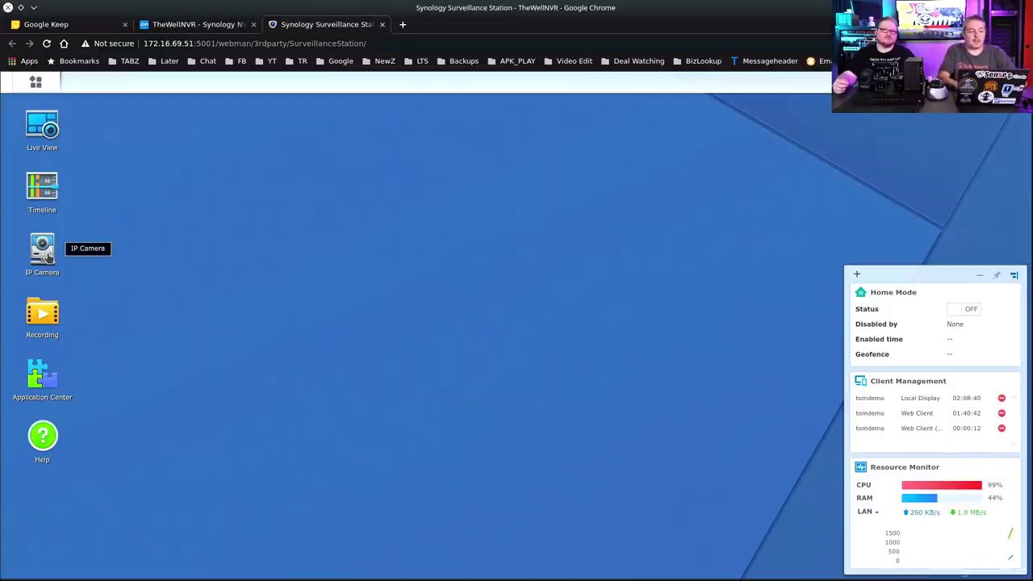
Step: In the Recording list, choose Download for the newest DAHUA - DH-XVR5216A-X recording
{"action": "left_click", "coordinate": [43, 319]}
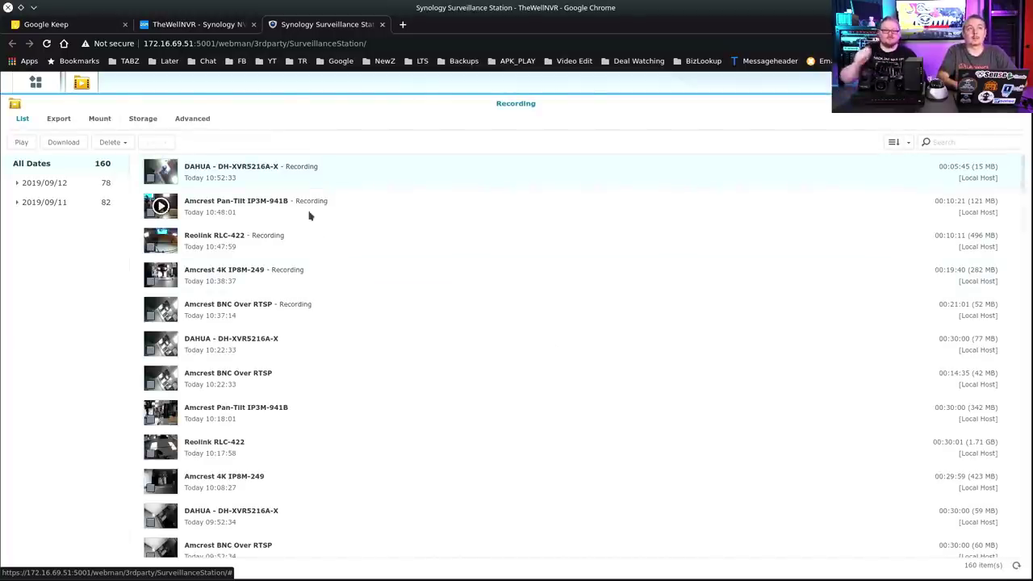
{"action": "right_click", "coordinate": [632, 185]}
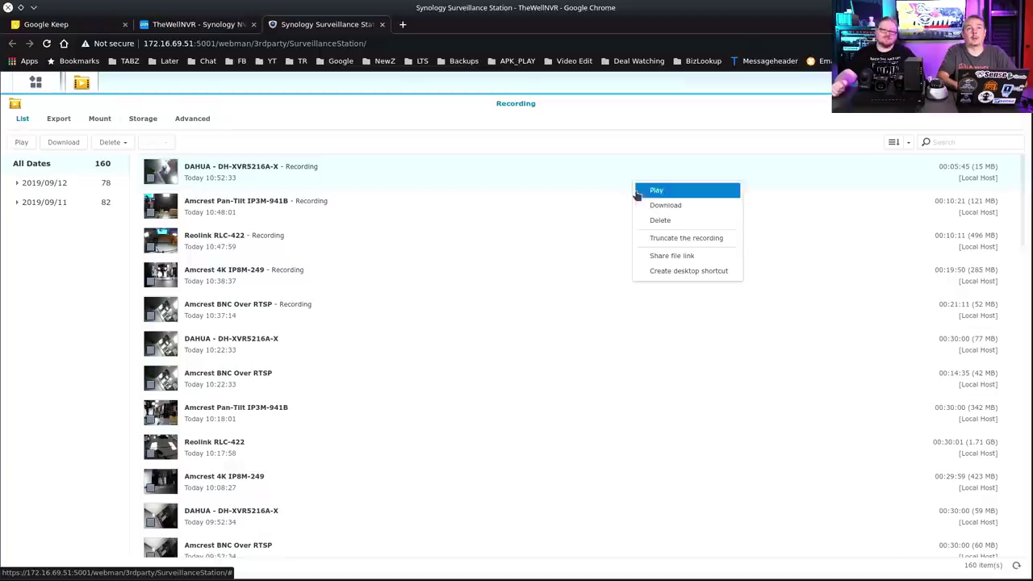
{"action": "left_click", "coordinate": [671, 208]}
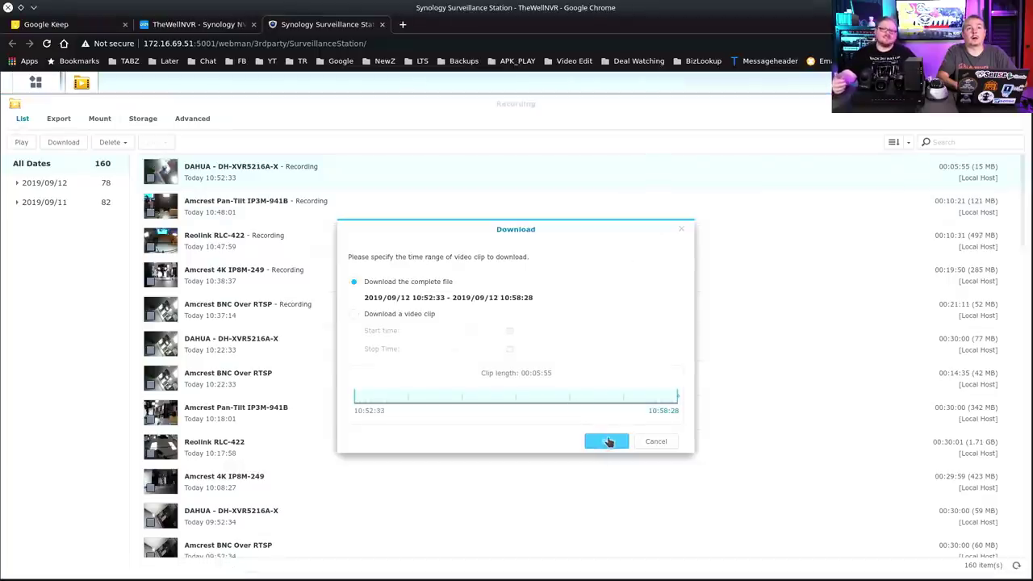
Step: Download the complete DAHUA file and open the resulting .mp4 from Chrome's download bar
{"action": "left_click", "coordinate": [608, 441]}
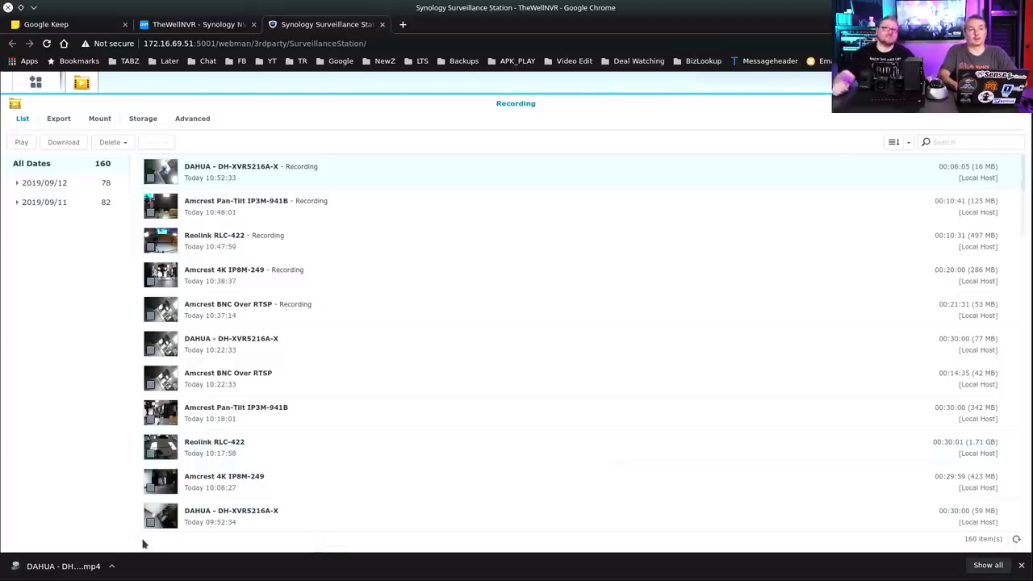
{"action": "left_click", "coordinate": [78, 566]}
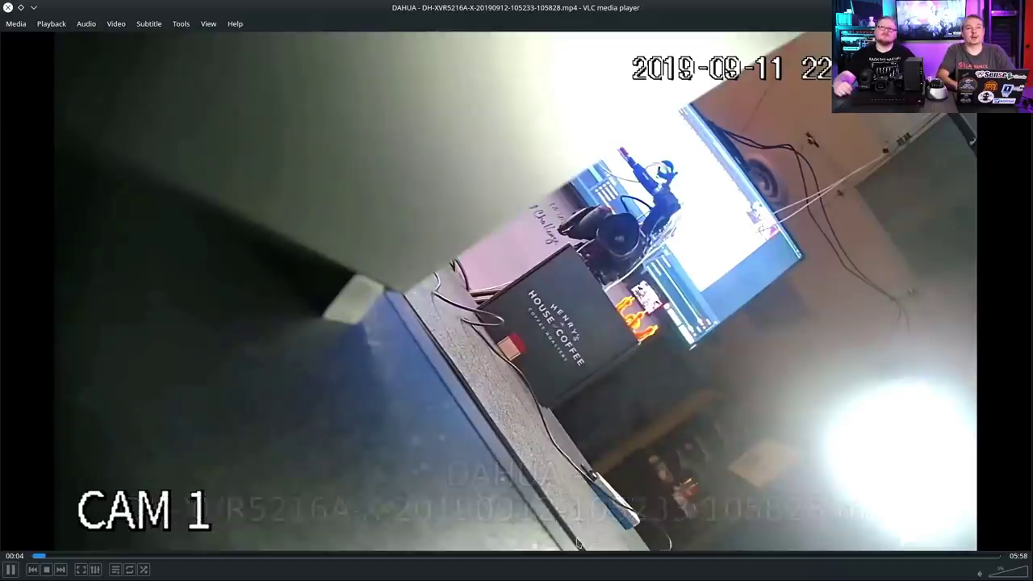
Step: Seek the clip to about 03:47, 04:25, 04:53, 03:35 and 02:57, then close VLC
{"action": "left_click_drag", "start_coordinate": [566, 557], "coordinate": [647, 560]}
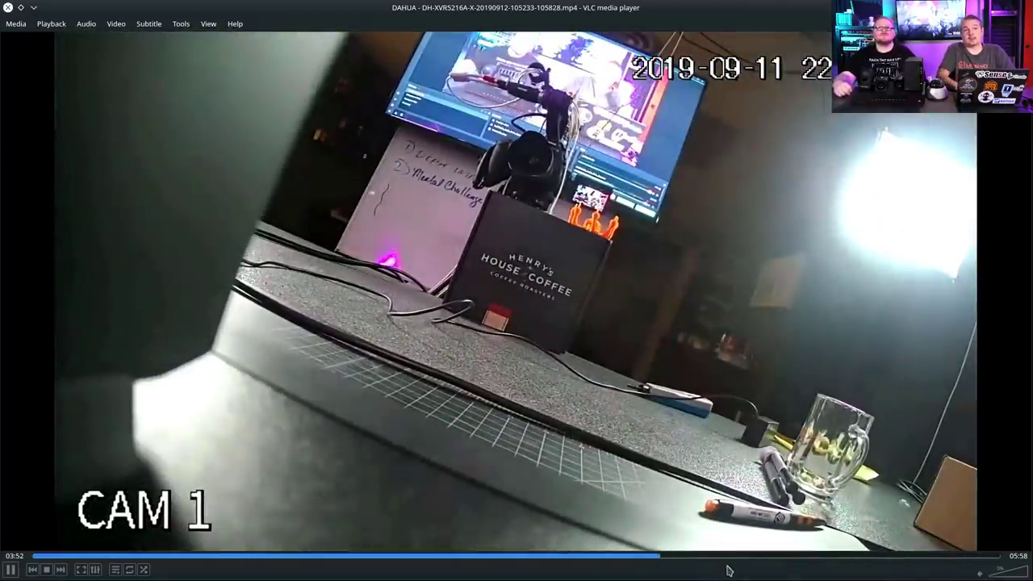
{"action": "left_click", "coordinate": [749, 557]}
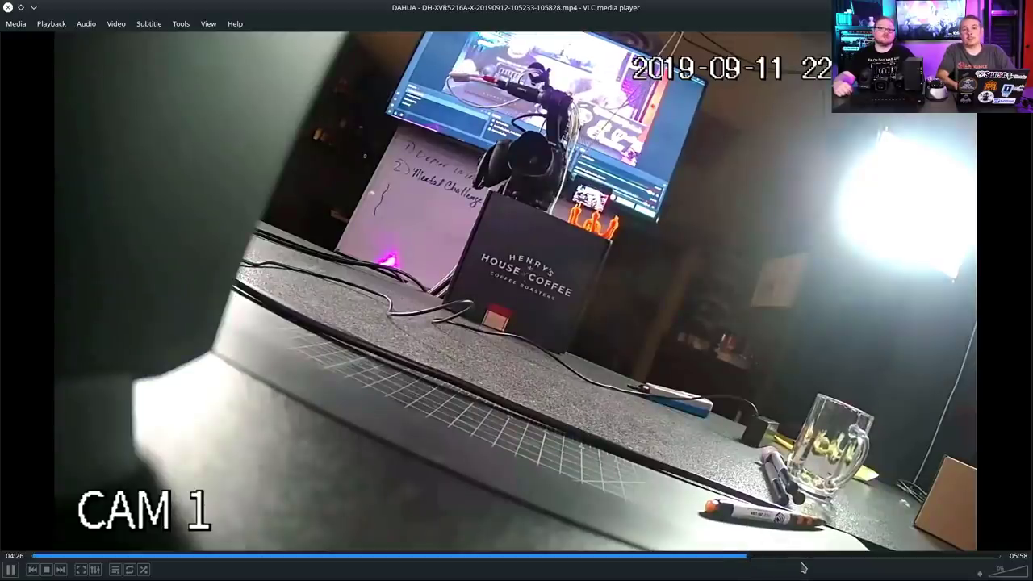
{"action": "left_click", "coordinate": [827, 557]}
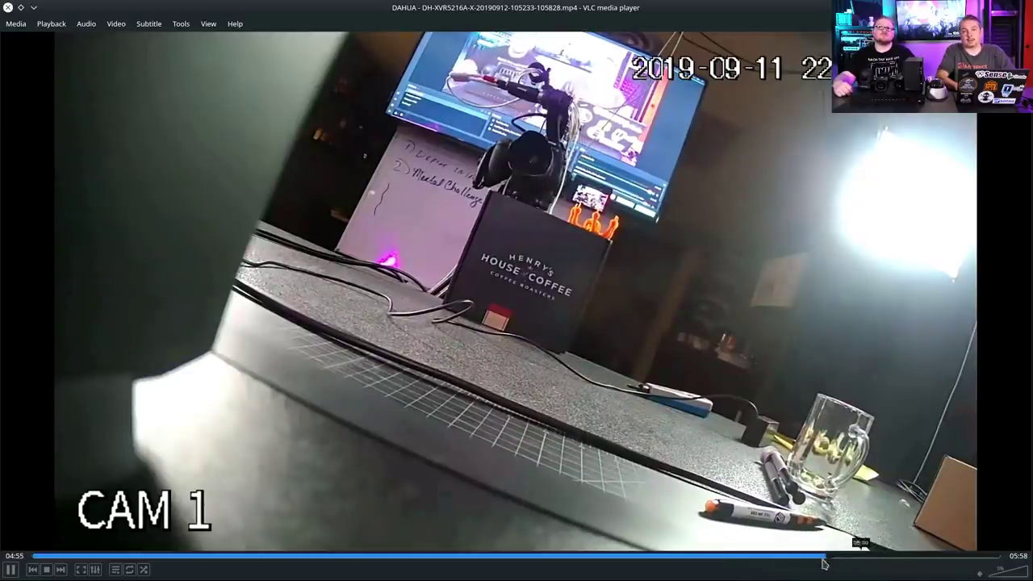
{"action": "left_click", "coordinate": [613, 557]}
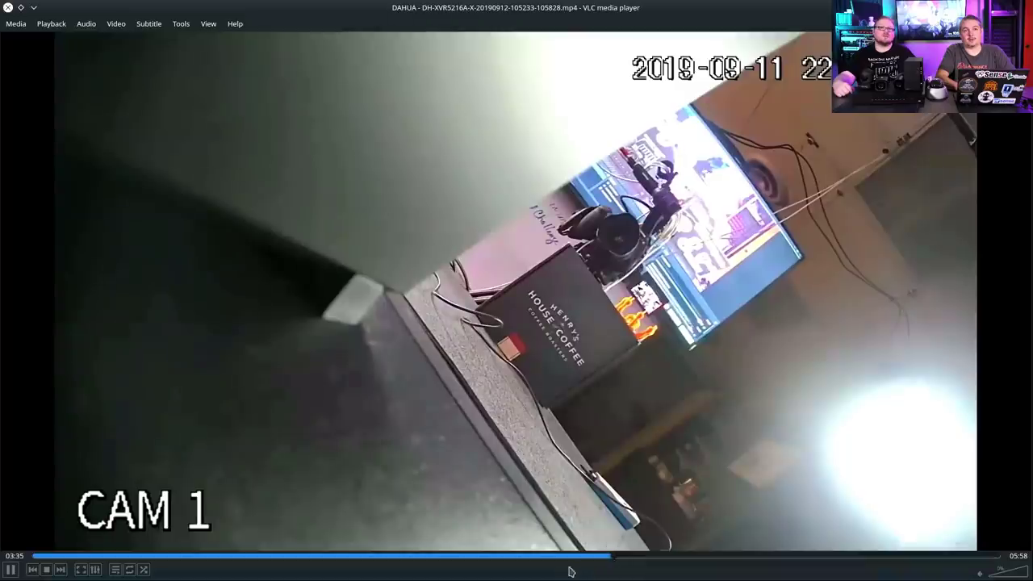
{"action": "left_click", "coordinate": [512, 556]}
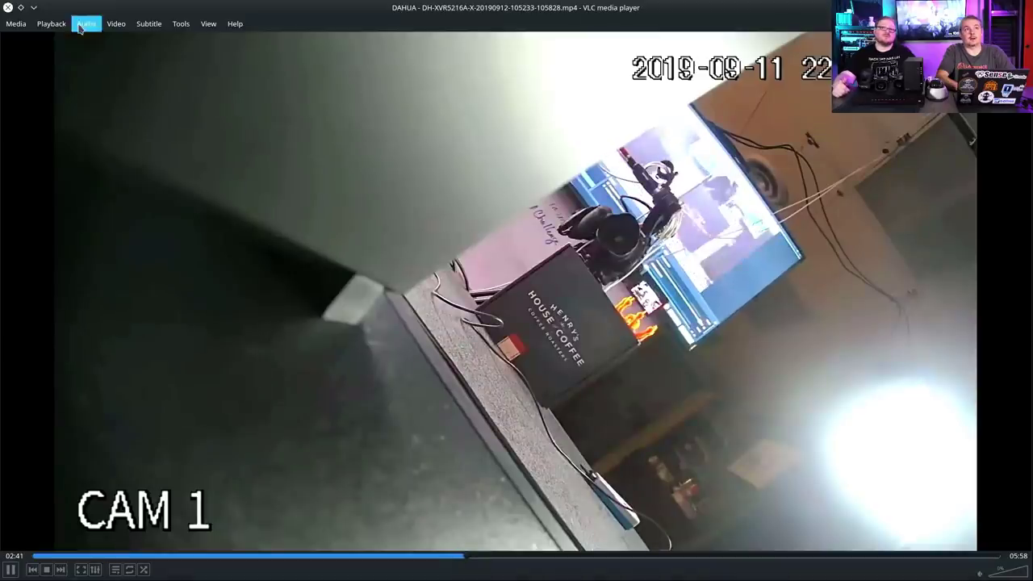
{"action": "left_click", "coordinate": [8, 6]}
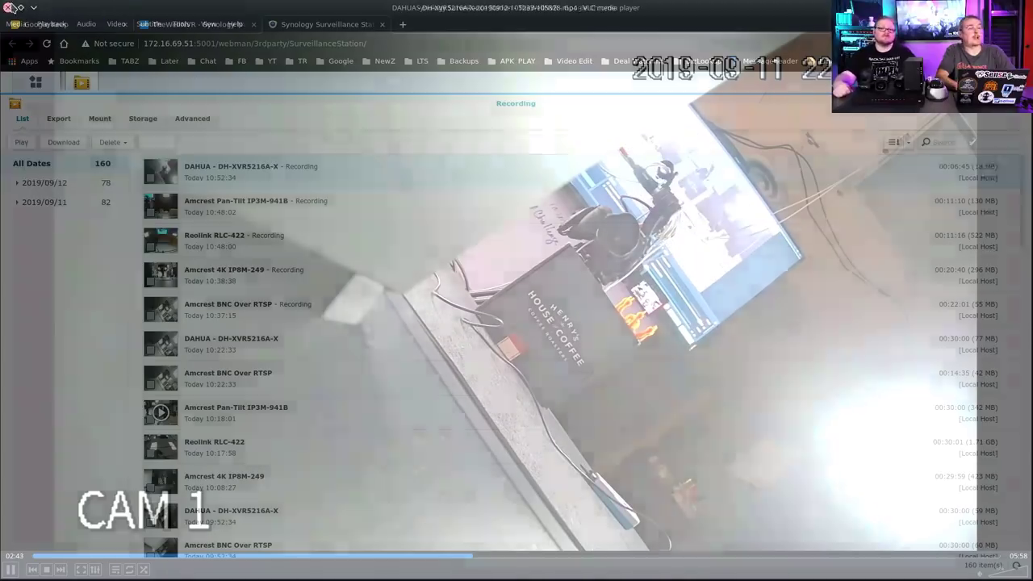